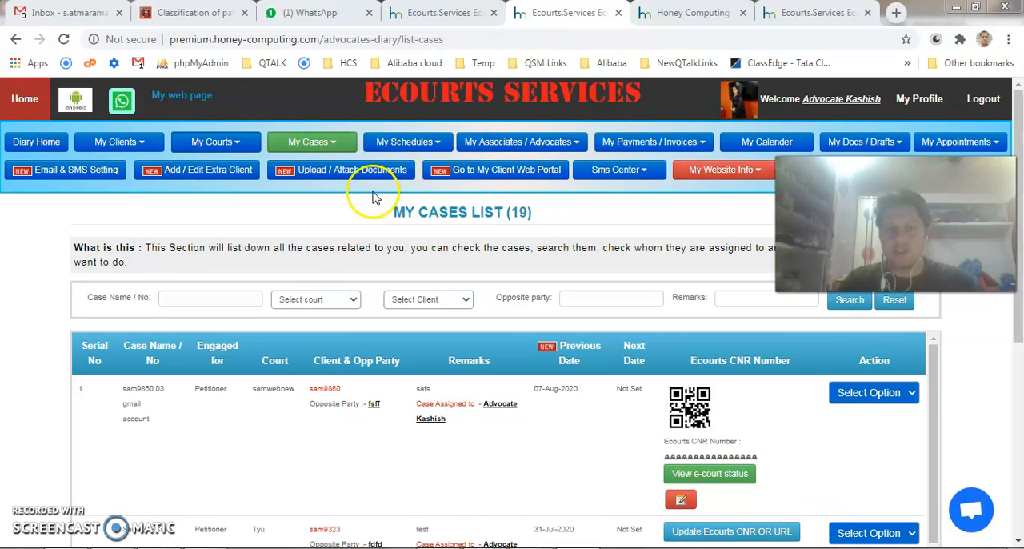
Start adding a new associate and fill in the associate's email address
left_click(549, 142)
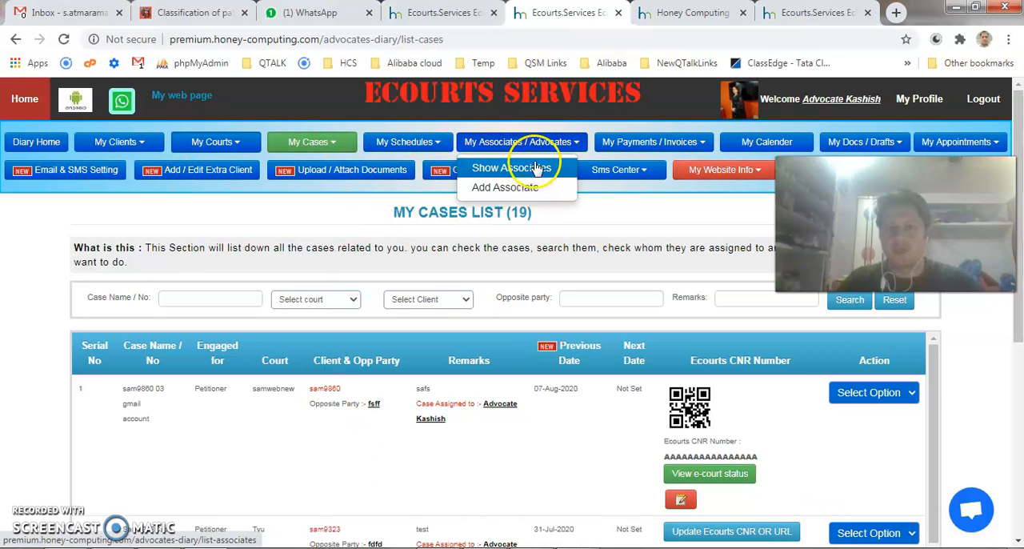
left_click(529, 189)
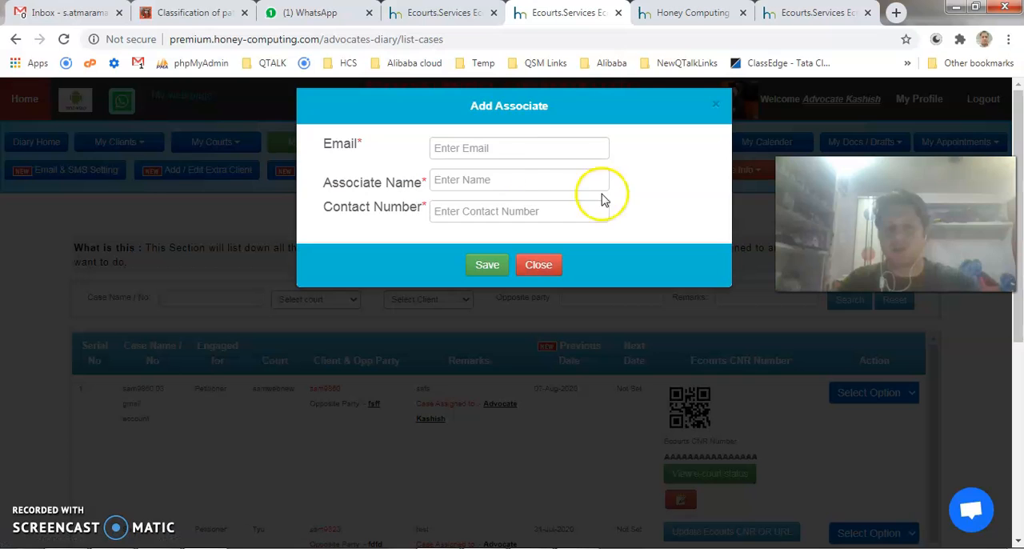
left_click(502, 148)
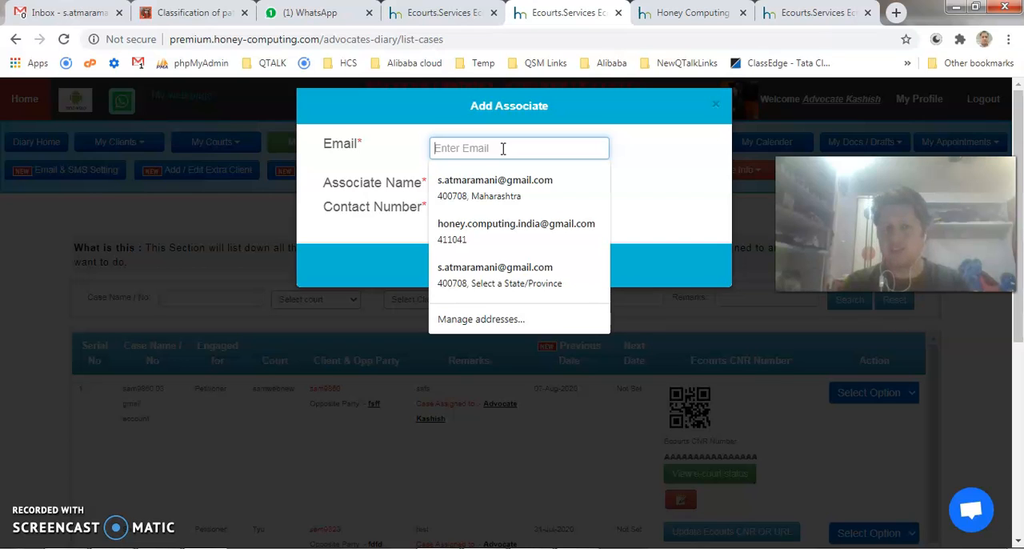
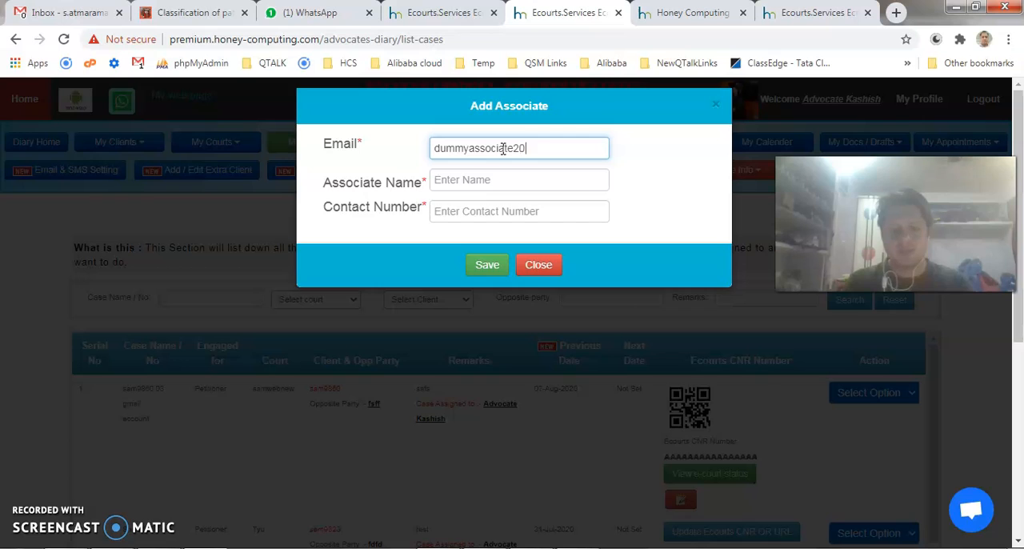
Enter Dummy associate Aug 20 as the associate name, fill in the contact number, and save the new associate
key("Tab")
type("Dummy associa")
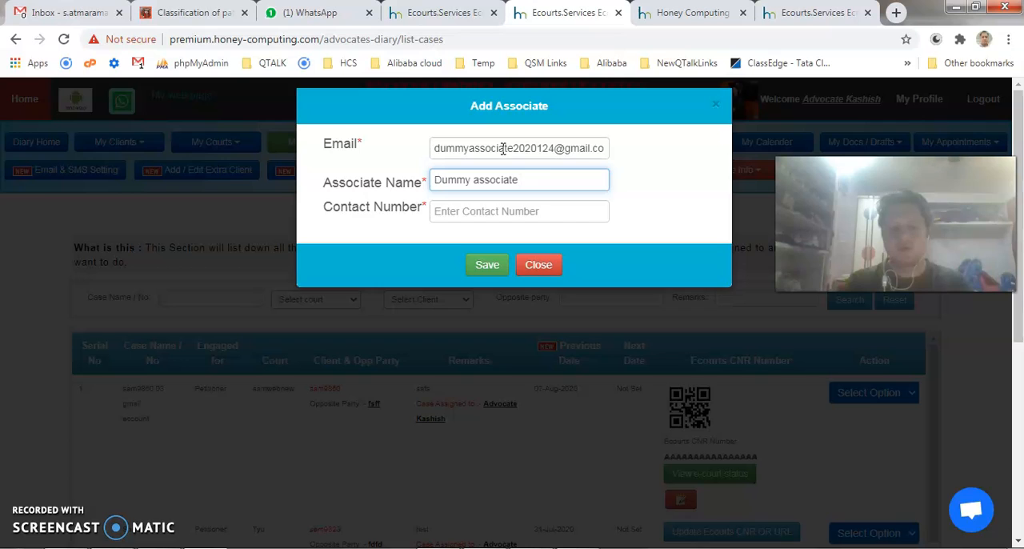
type("te Aug 20")
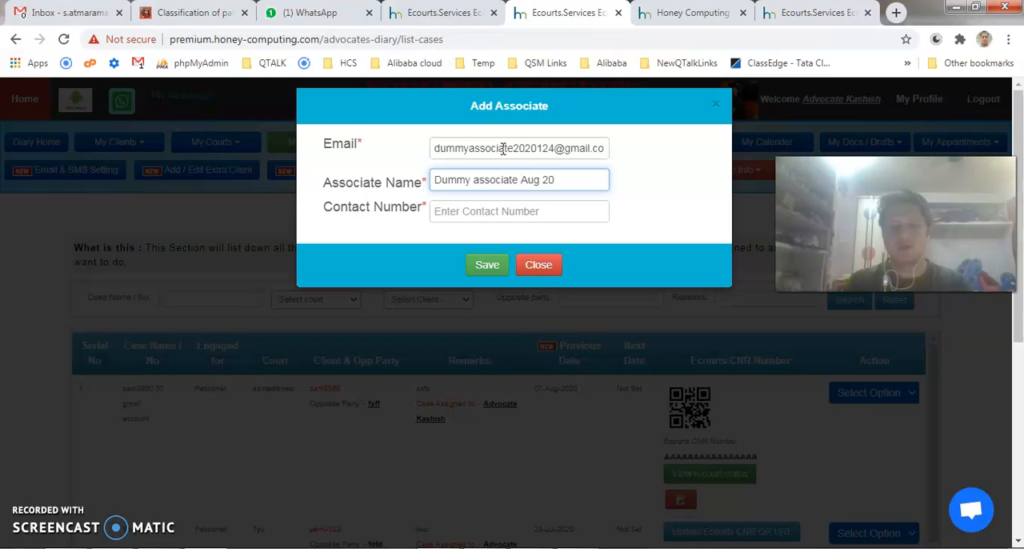
key("Tab")
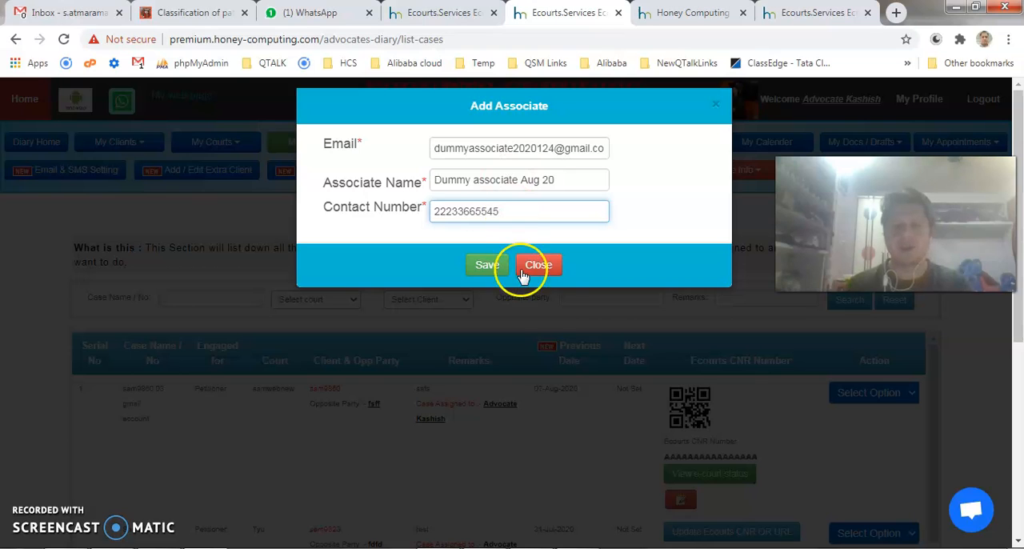
left_click(487, 264)
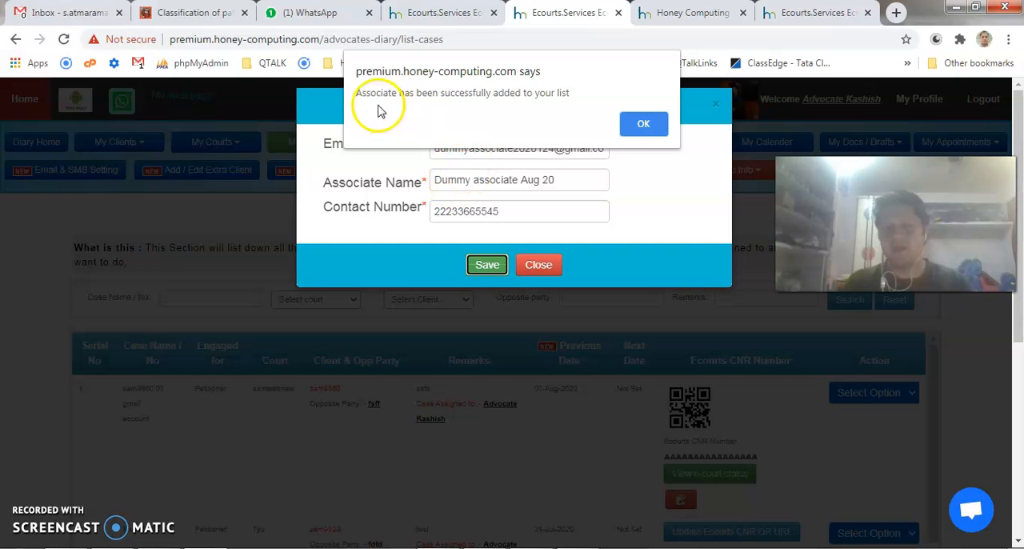
left_click(644, 122)
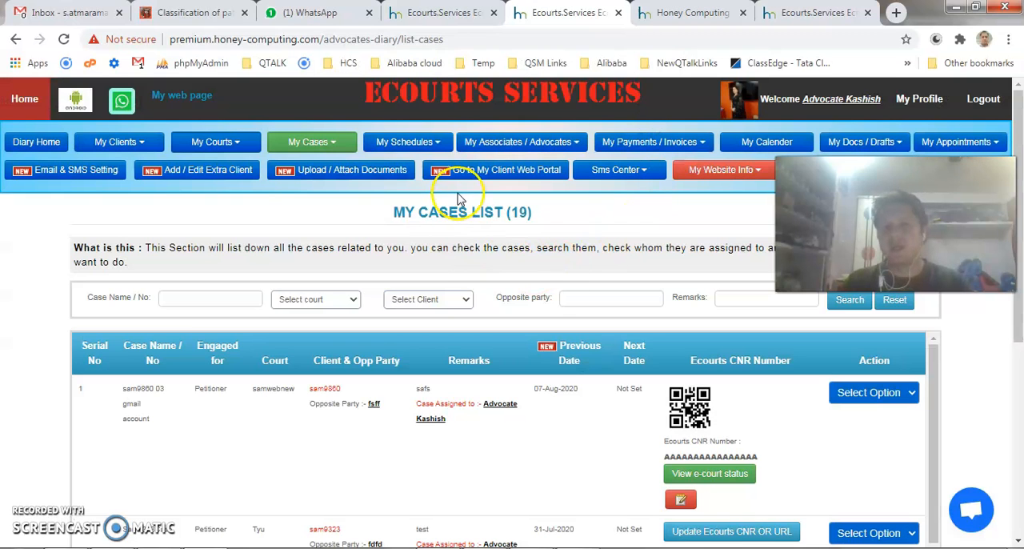
Show the associates list and examine the name and email in the Dummy associate Aug 20 entry
left_click(331, 141)
left_click(537, 141)
left_click(542, 167)
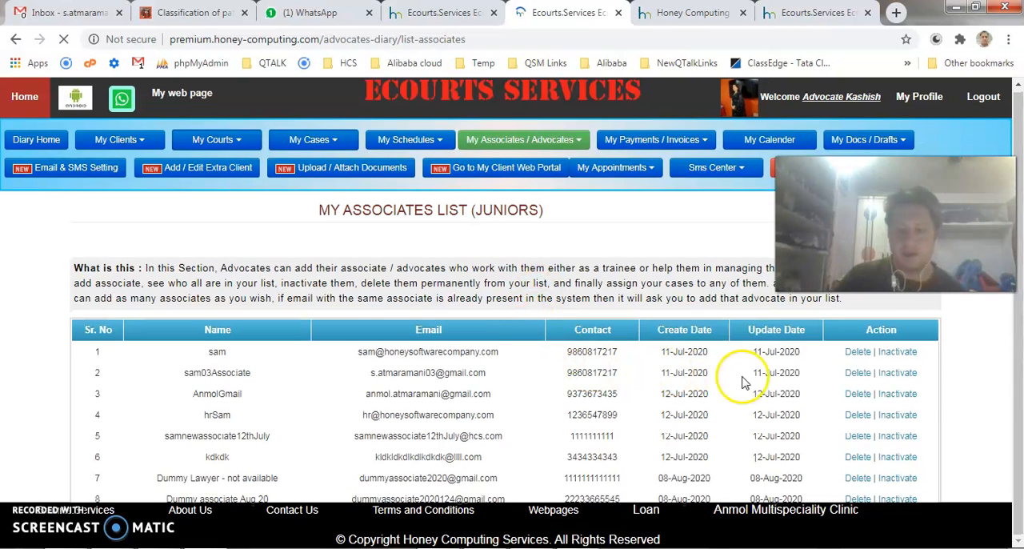
left_click(1017, 390)
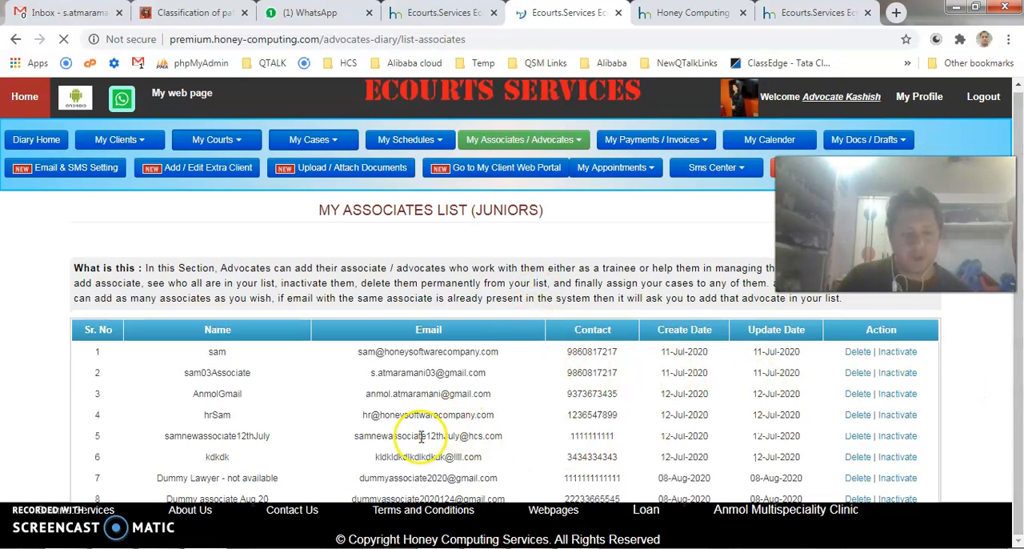
left_click(166, 494)
left_click_drag(166, 494, 436, 500)
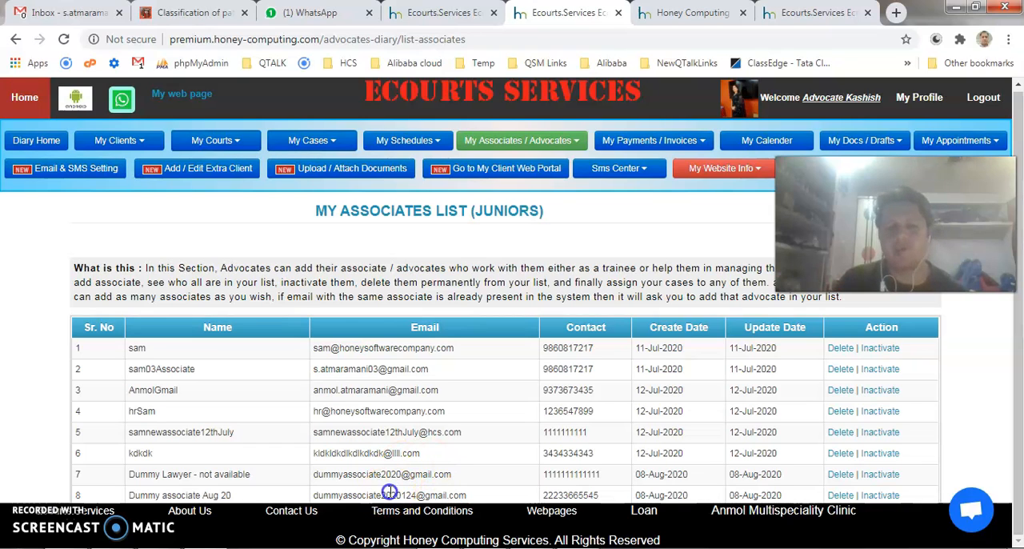
left_click(465, 495)
left_click_drag(464, 494, 312, 496)
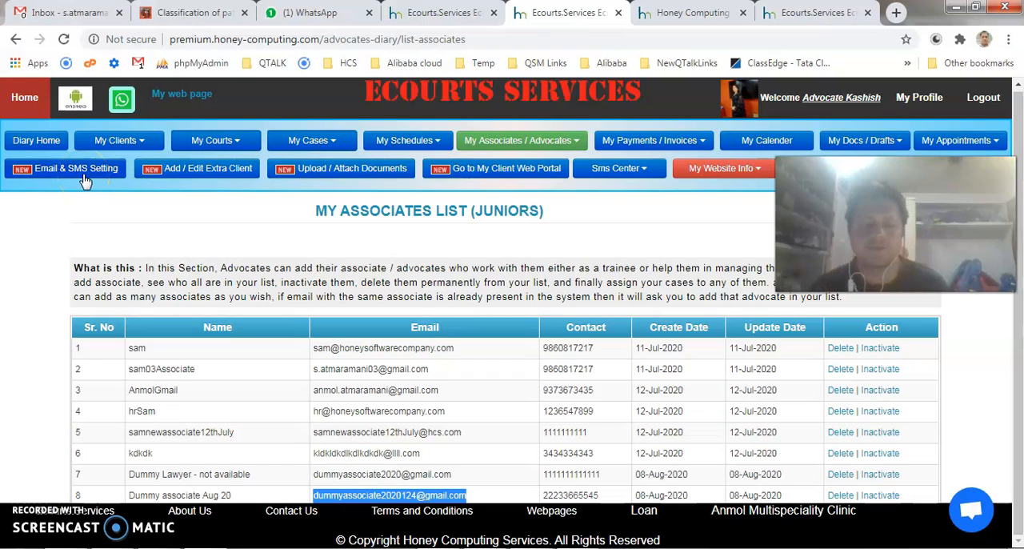
Show the case list and open the first case for assignment to an associate
left_click(331, 149)
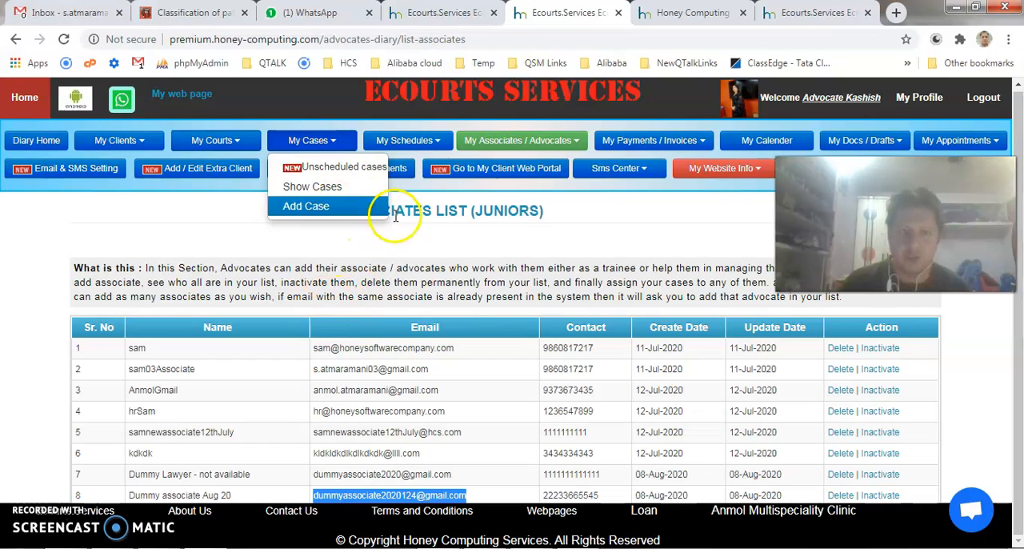
left_click(339, 191)
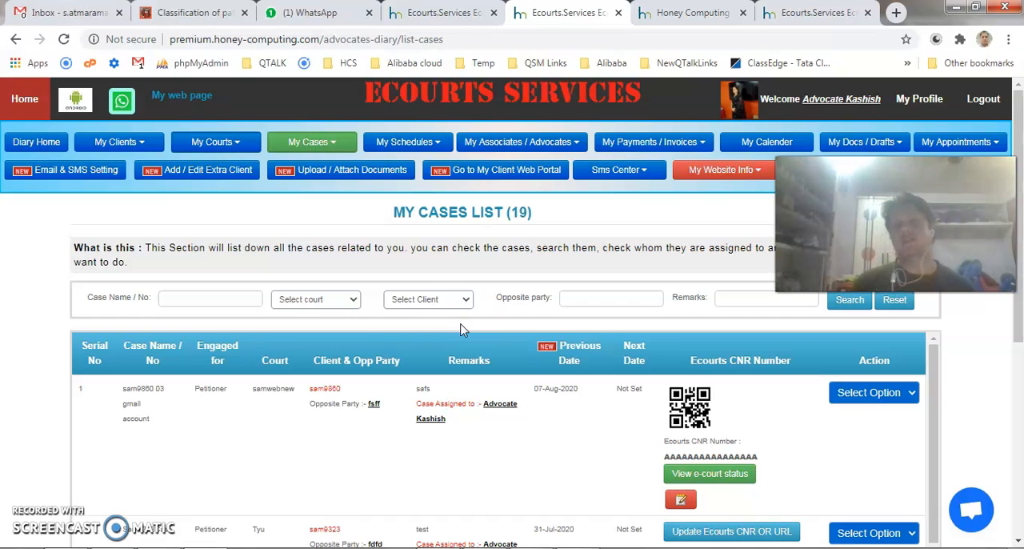
left_click(869, 392)
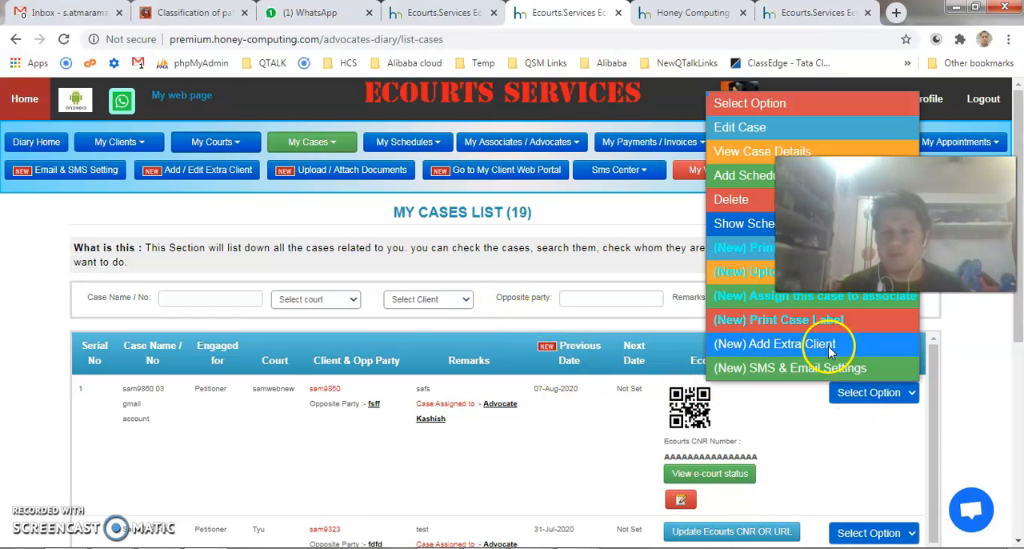
left_click(762, 297)
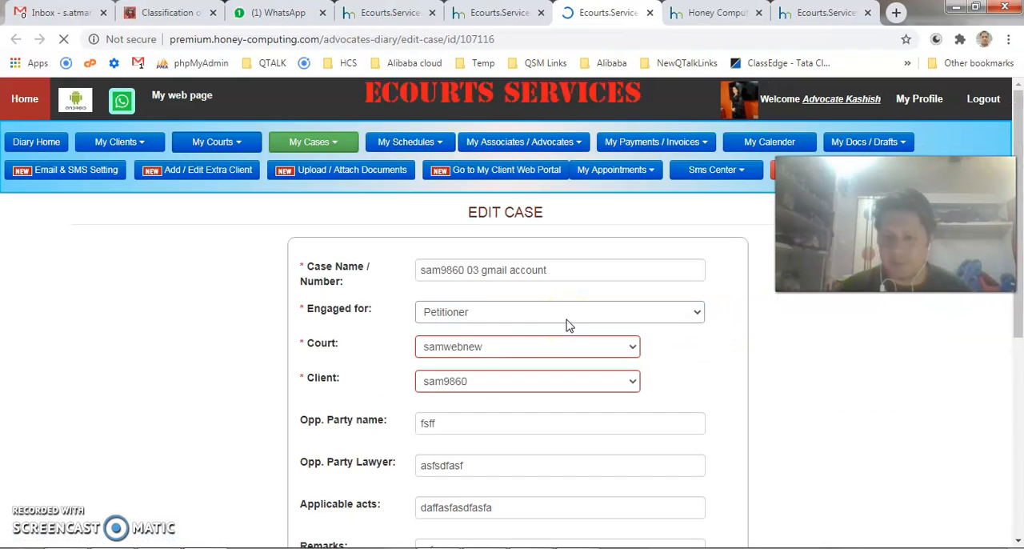
Set the case's assignee to Dummy associate Aug 20 and update the case
scroll(423, 331, "down", 1)
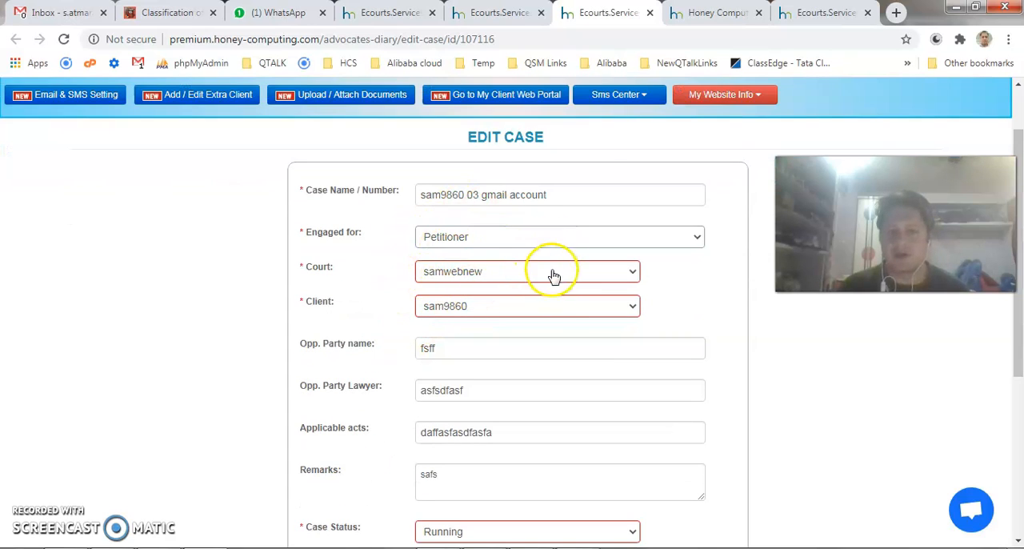
scroll(551, 280, "down", 3)
scroll(548, 296, "down", 1)
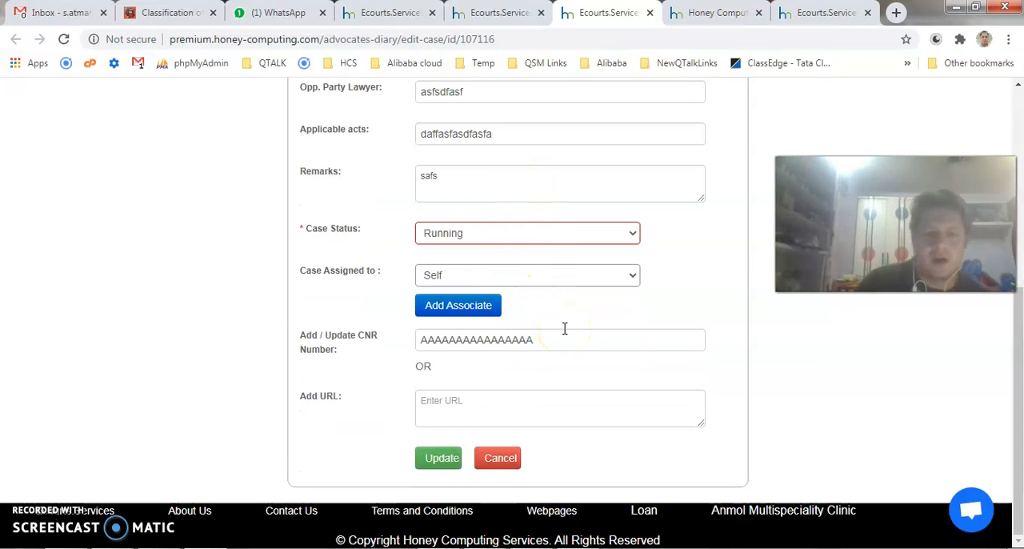
left_click(560, 274)
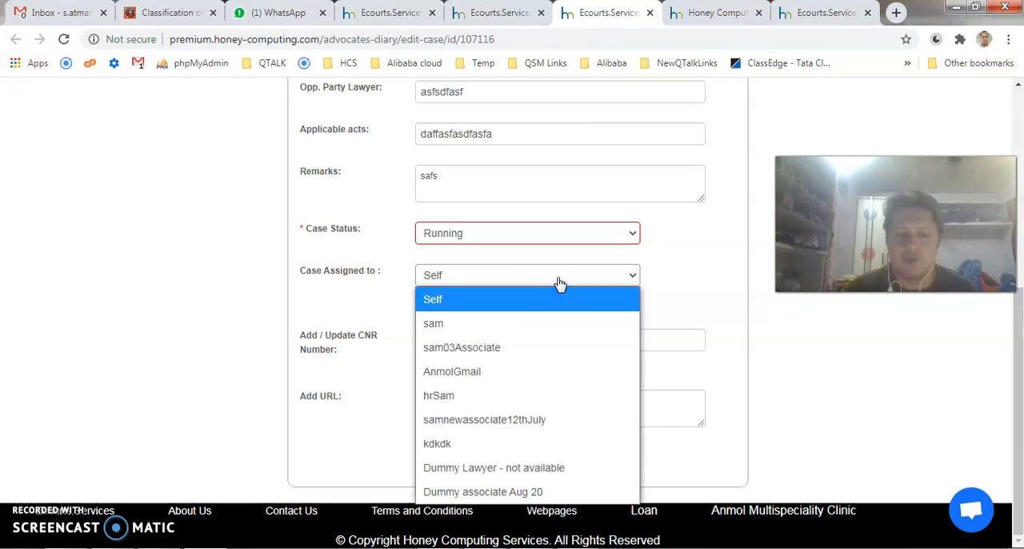
left_click(501, 491)
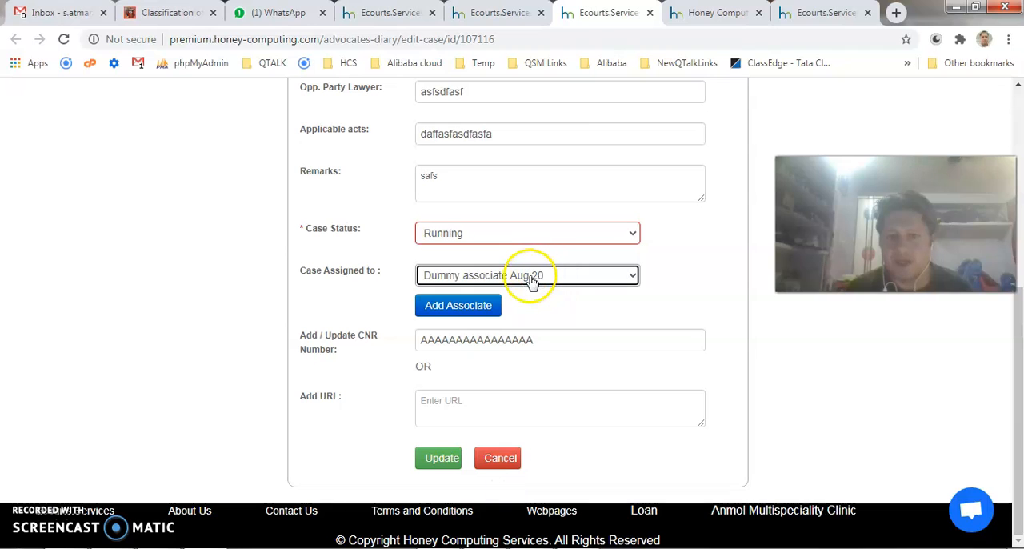
left_click(446, 461)
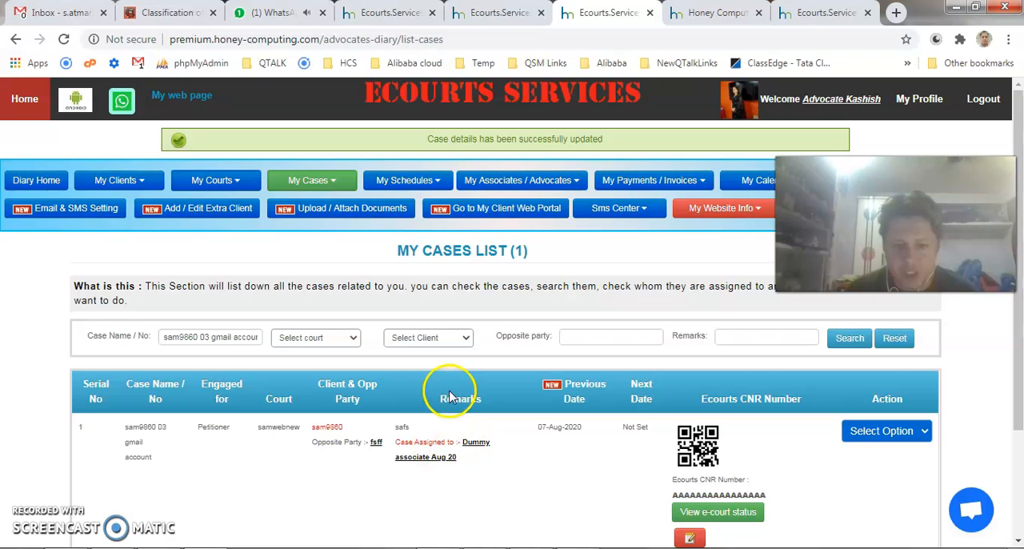
Check the case name and the associate it is assigned to in the updated case's list entry
left_click(453, 456)
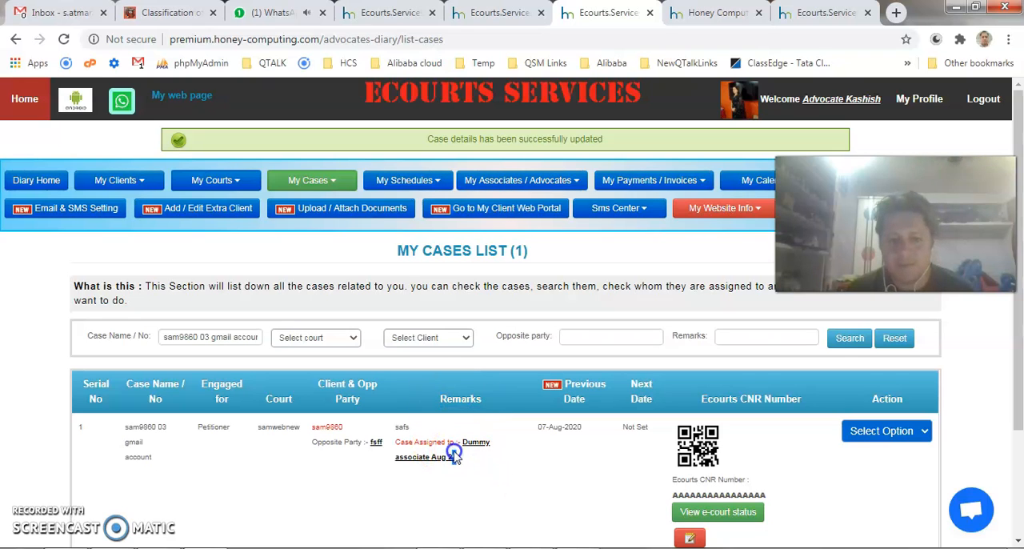
left_click(413, 441)
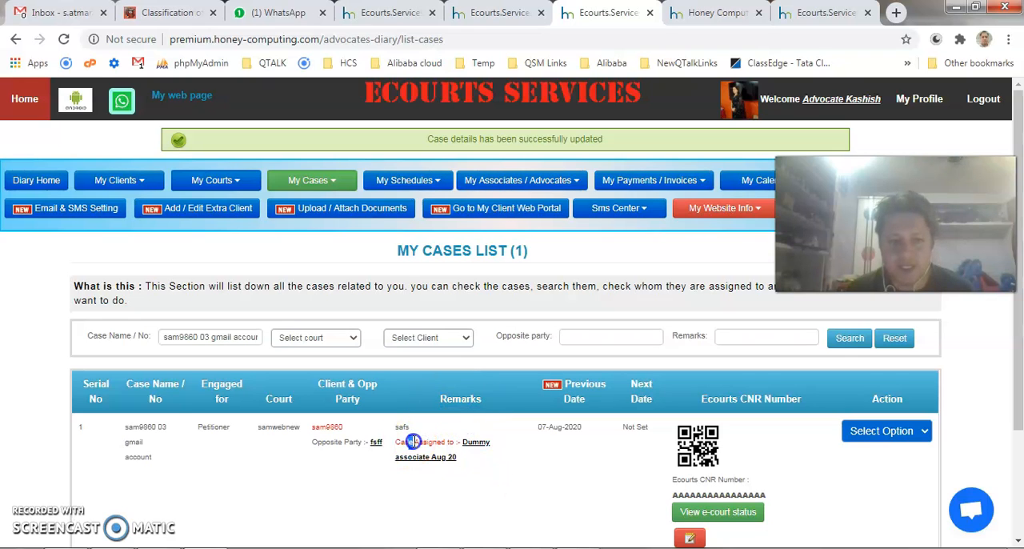
left_click_drag(120, 424, 161, 455)
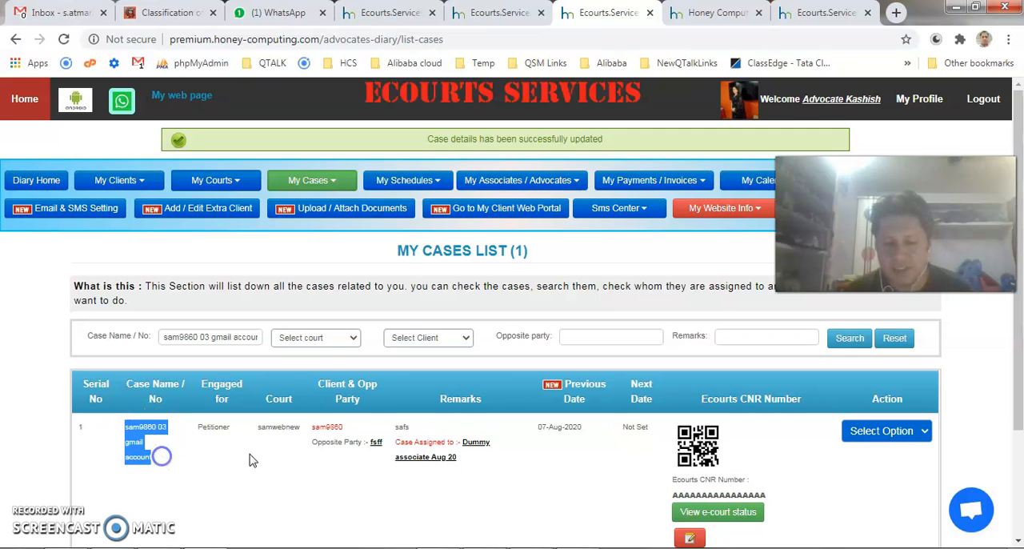
left_click_drag(484, 463, 464, 444)
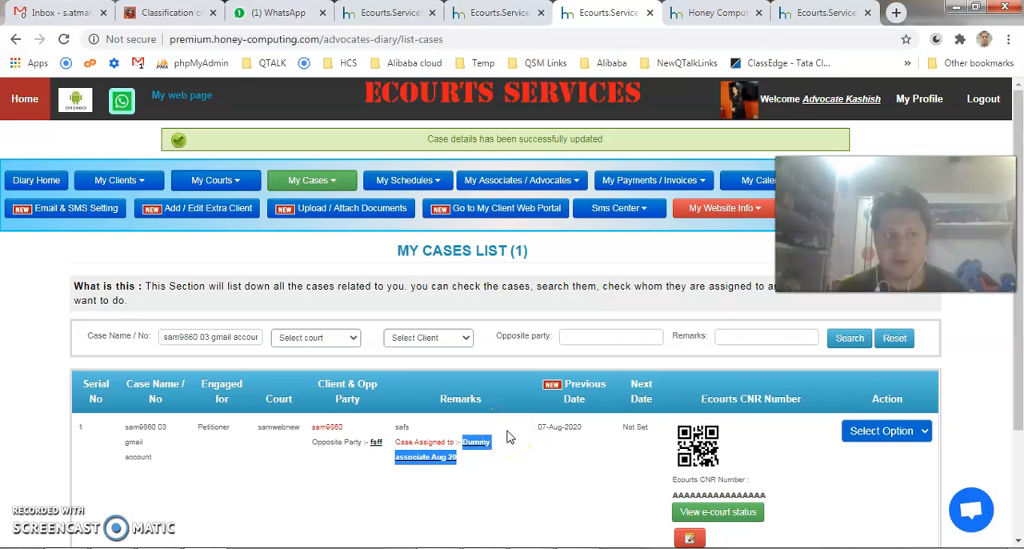
left_click_drag(502, 460, 465, 440)
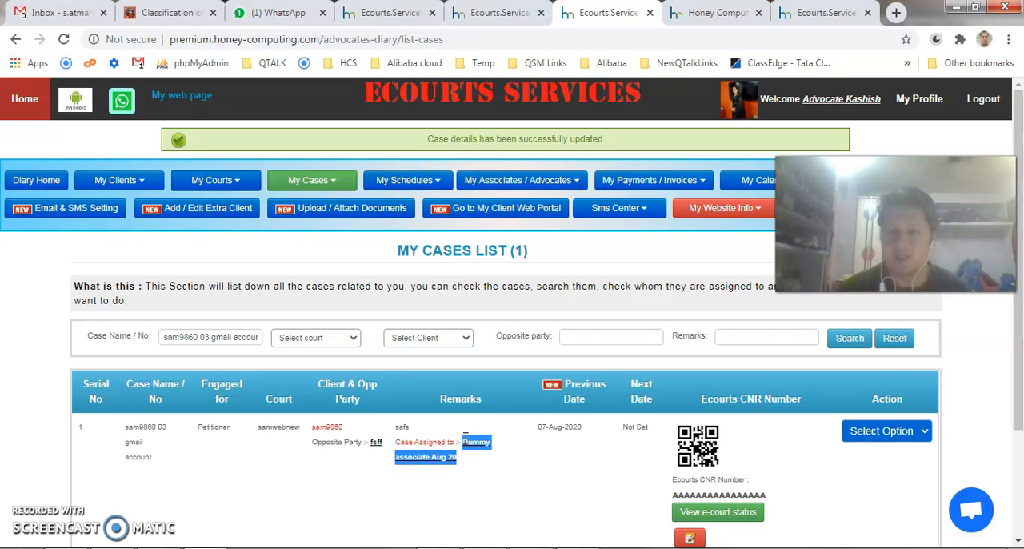
mouse_move(456, 457)
left_mouse_down()
mouse_move(395, 429)
mouse_move(473, 467)
left_mouse_up()
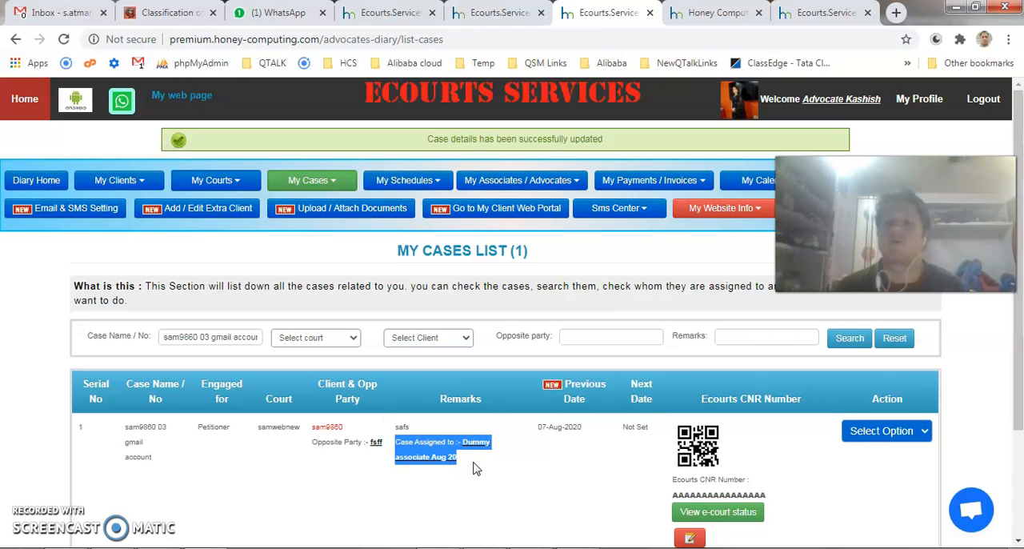